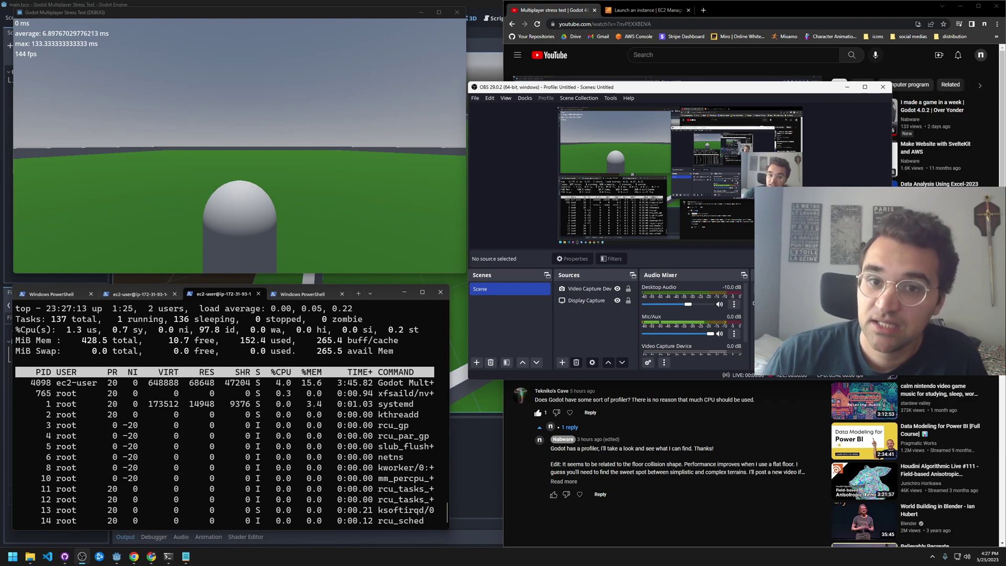
# Minimize the OBS window and read the viewer's comment about a Godot profiler and the high CPU use.
pyautogui.click(846, 88)
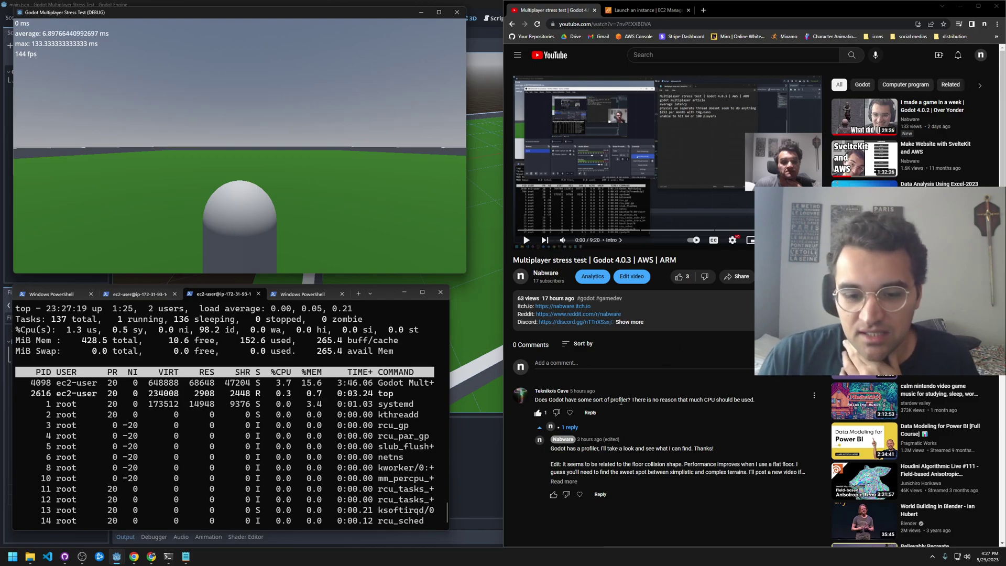
pyautogui.moveTo(647, 400); pyautogui.dragTo(666, 401)
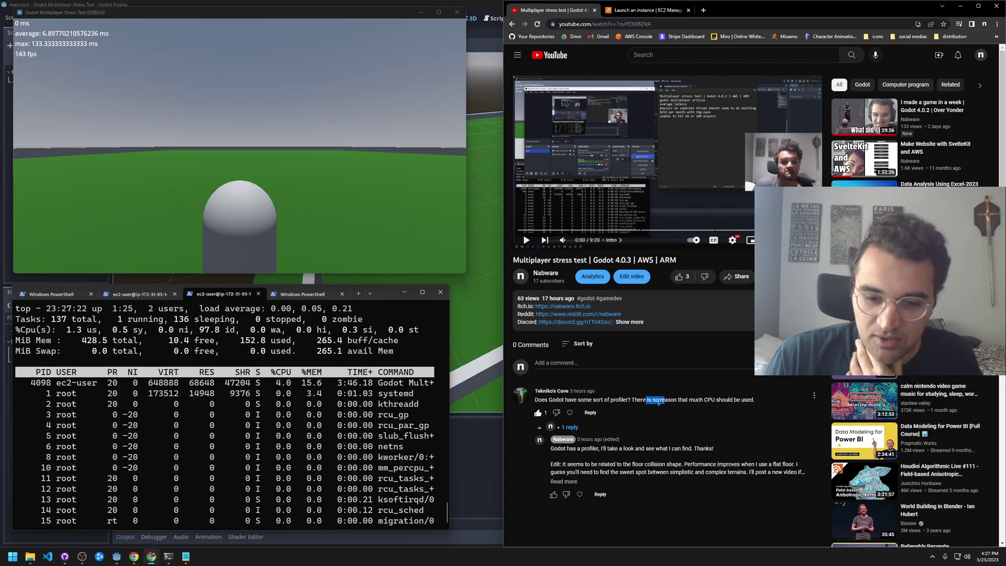
pyautogui.click(659, 402)
pyautogui.scroll(-2, 683, 409)
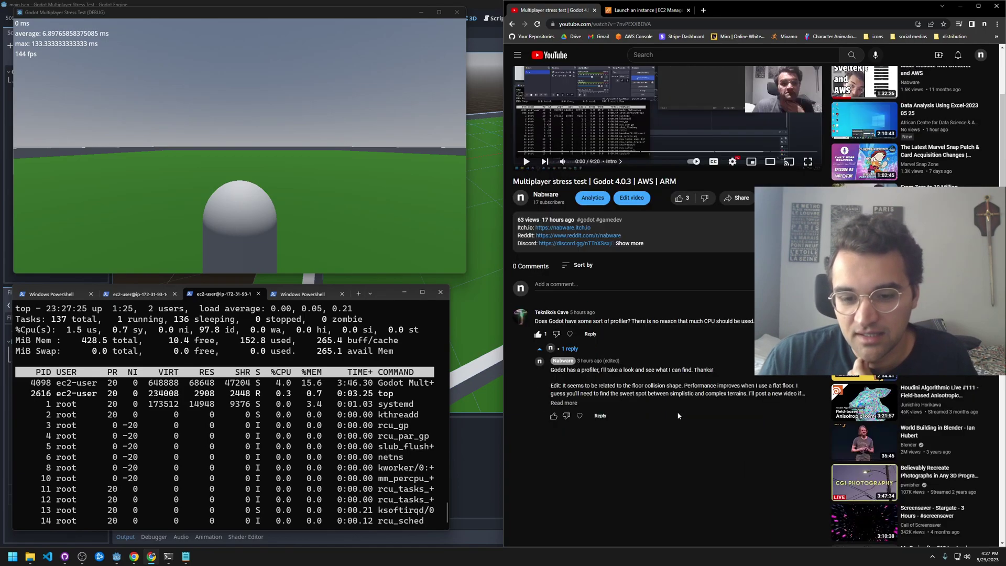
pyautogui.scroll(1, 678, 416)
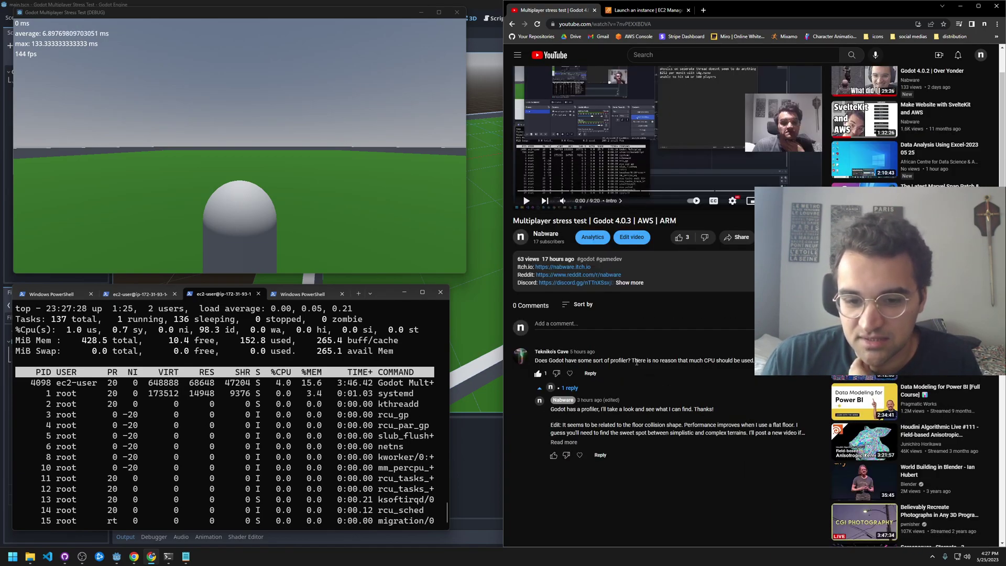
pyautogui.moveTo(635, 360); pyautogui.dragTo(731, 360)
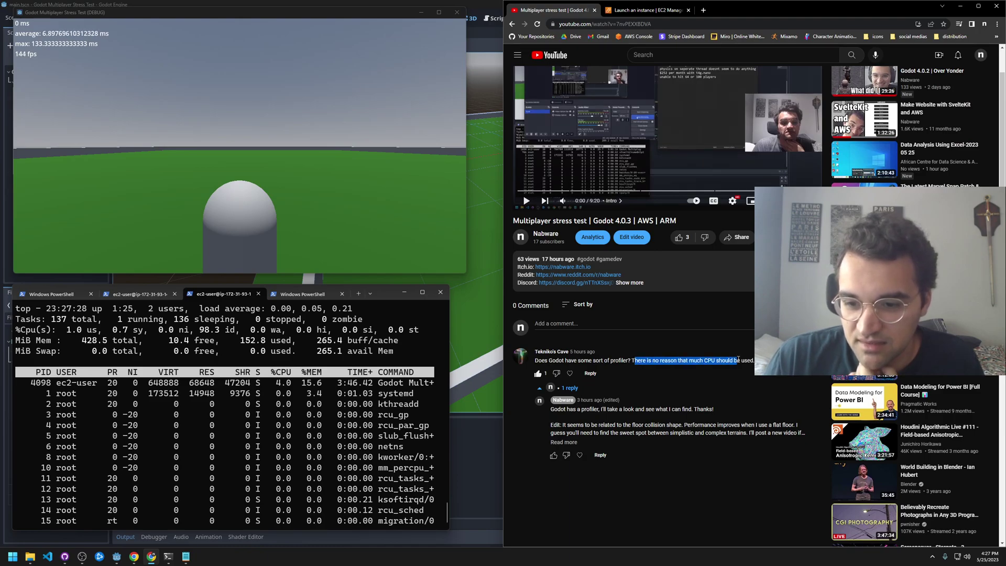
pyautogui.click(738, 360)
pyautogui.moveTo(633, 361); pyautogui.dragTo(745, 361)
pyautogui.click(743, 360)
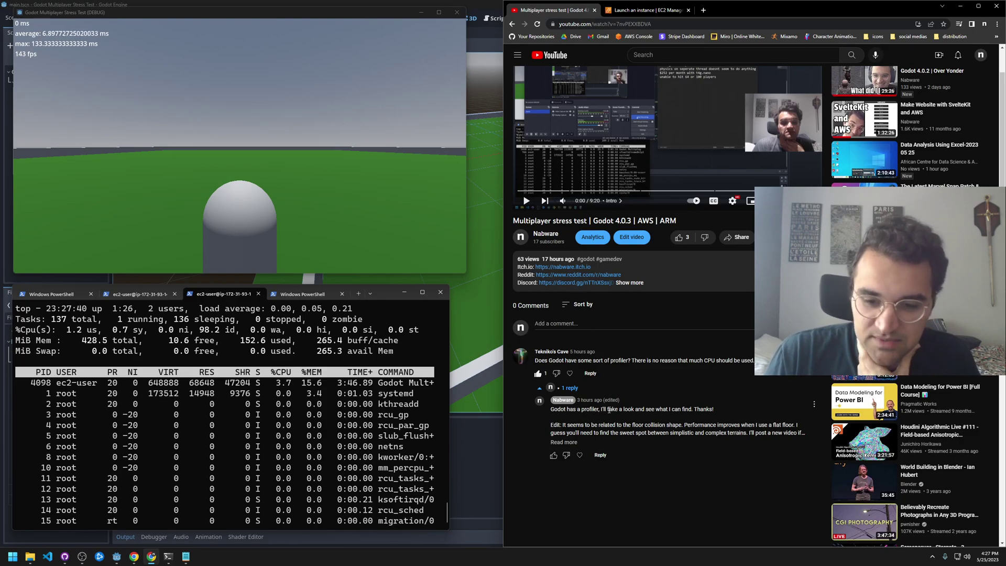
pyautogui.moveTo(561, 361); pyautogui.dragTo(653, 361)
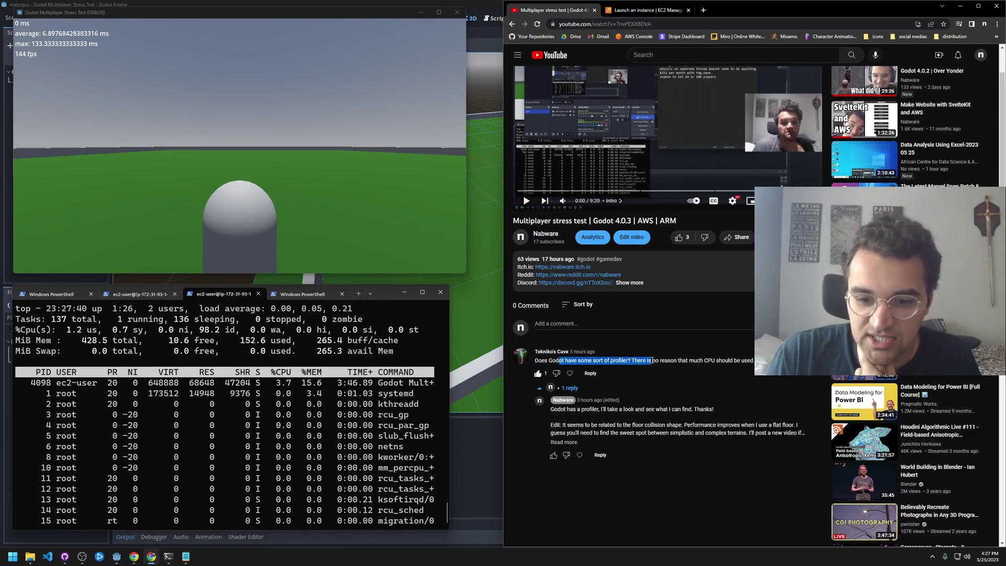
pyautogui.click(651, 360)
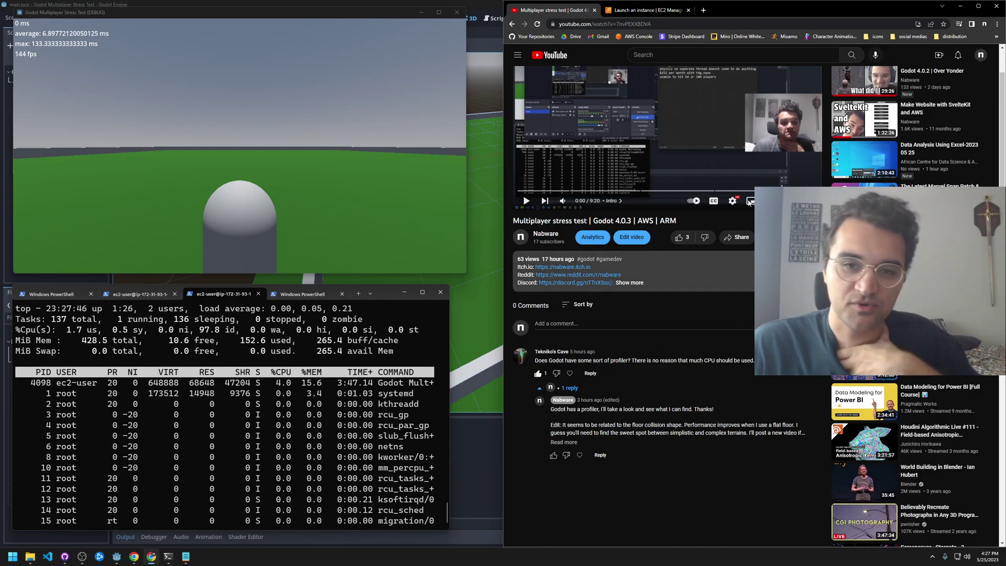
# Switch to the Godot editor and review main.gd and the _physics_process function in player.gd.
pyautogui.click(959, 7)
pyautogui.click(960, 7)
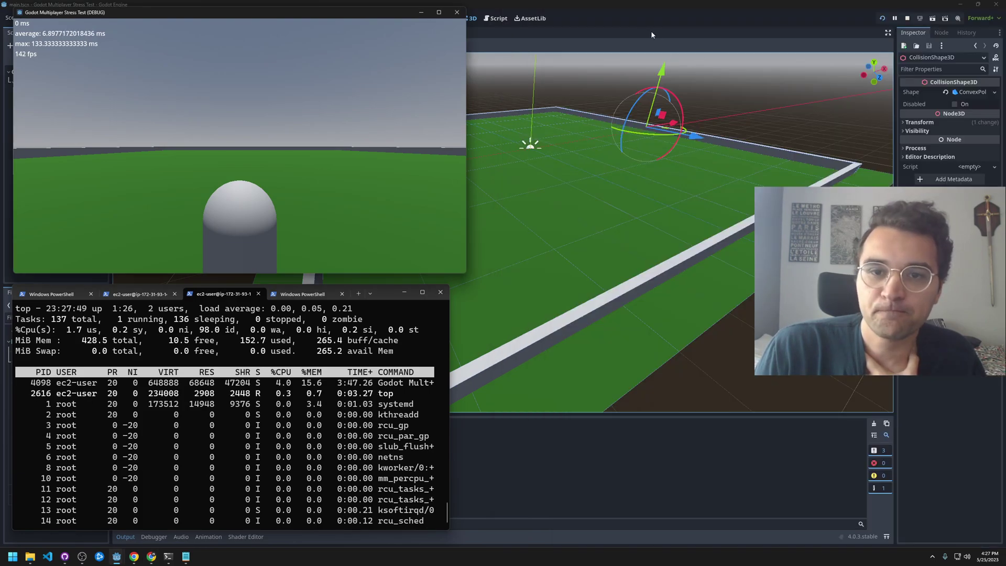
pyautogui.click(640, 1)
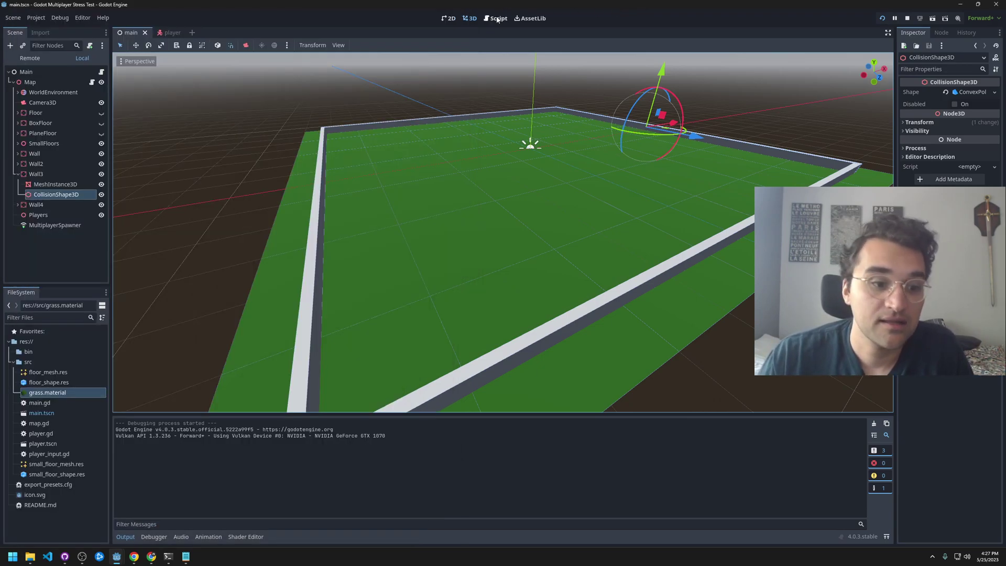
pyautogui.click(497, 19)
pyautogui.scroll(5, 326, 180)
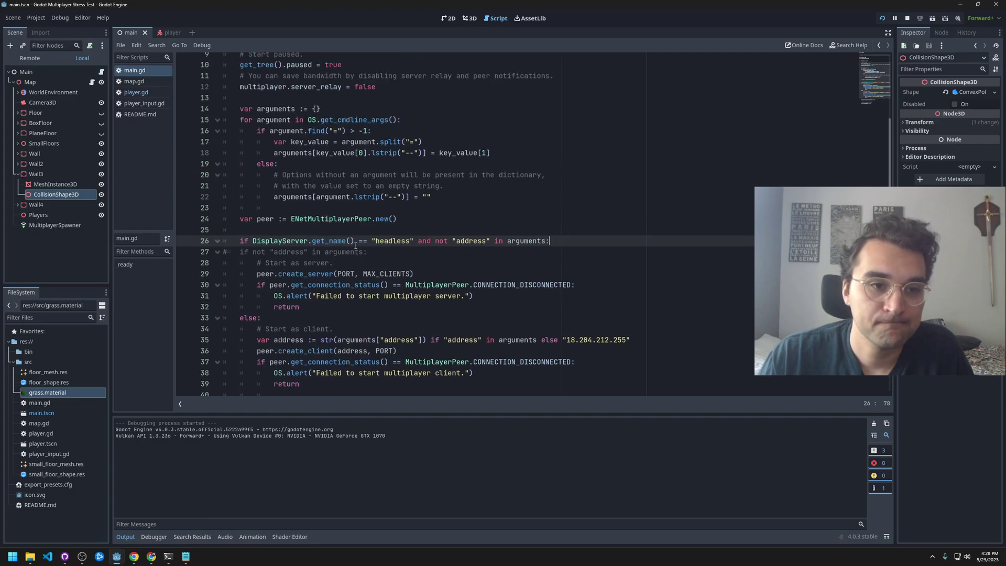
pyautogui.click(136, 92)
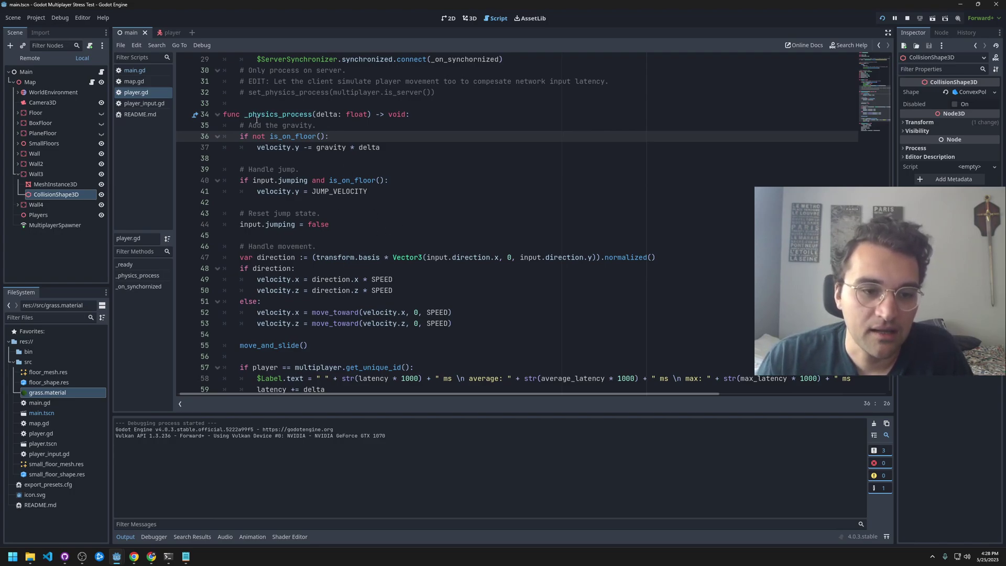
pyautogui.scroll(-3, 374, 264)
pyautogui.scroll(2, 390, 256)
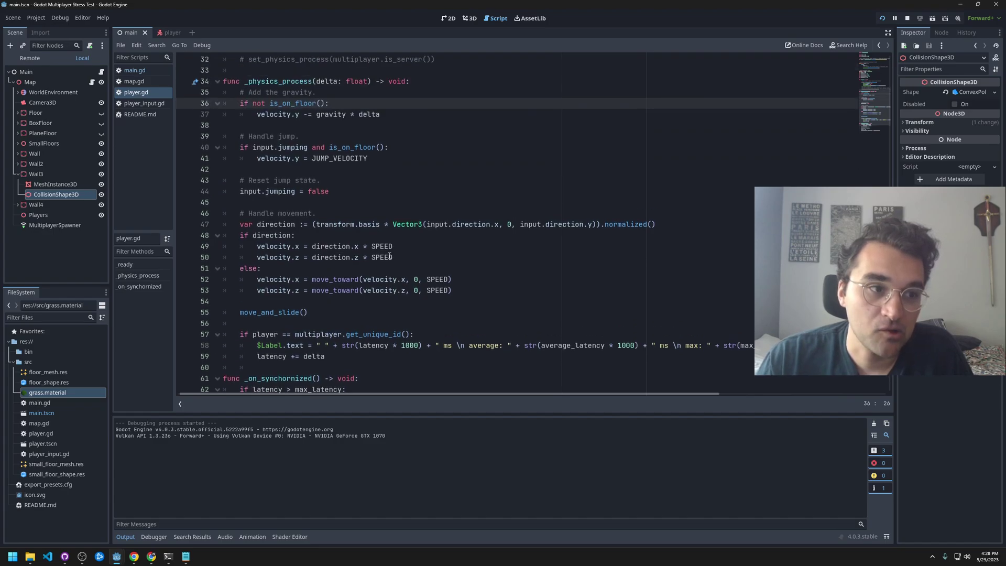
# Show the Floor node in the 3D scene, inspect its collision mesh up close, and hide it again.
pyautogui.click(478, 20)
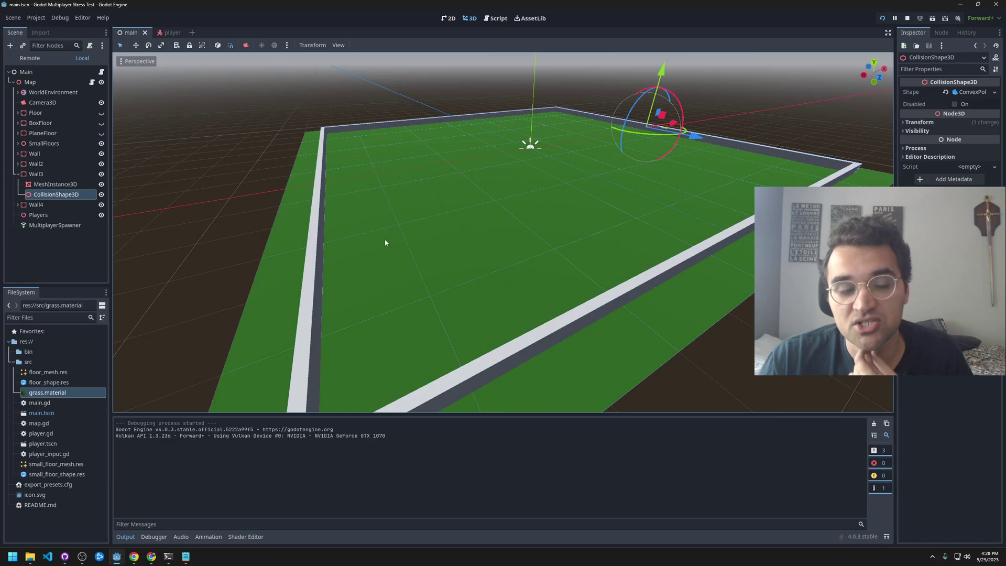
pyautogui.click(101, 114)
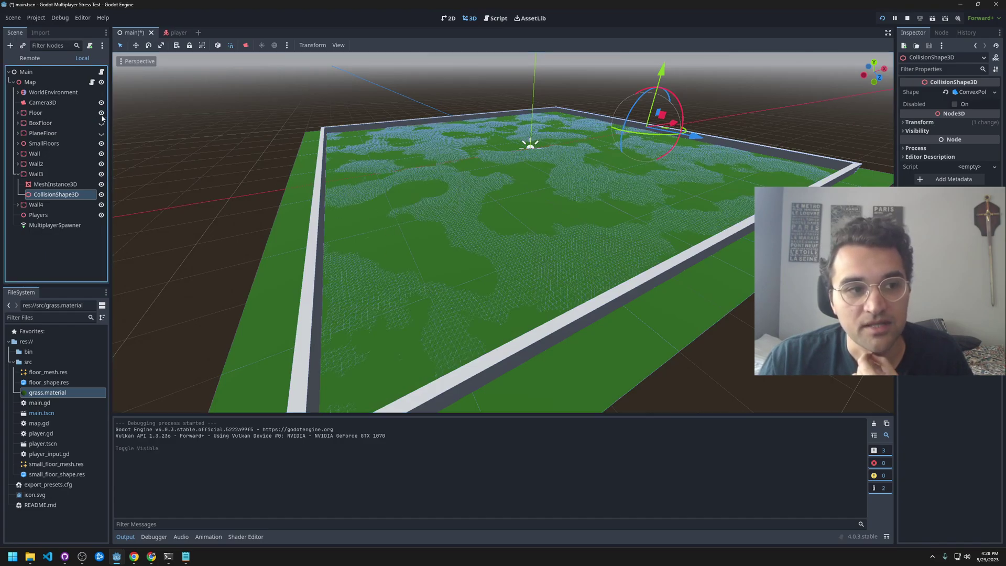
pyautogui.scroll(5, 539, 272)
pyautogui.scroll(1, 539, 271)
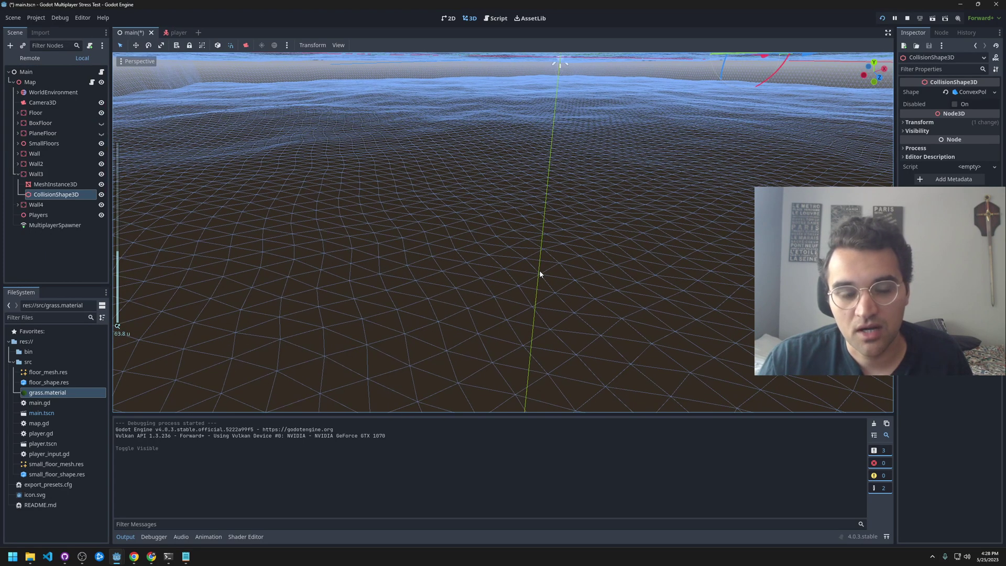
pyautogui.scroll(2, 539, 270)
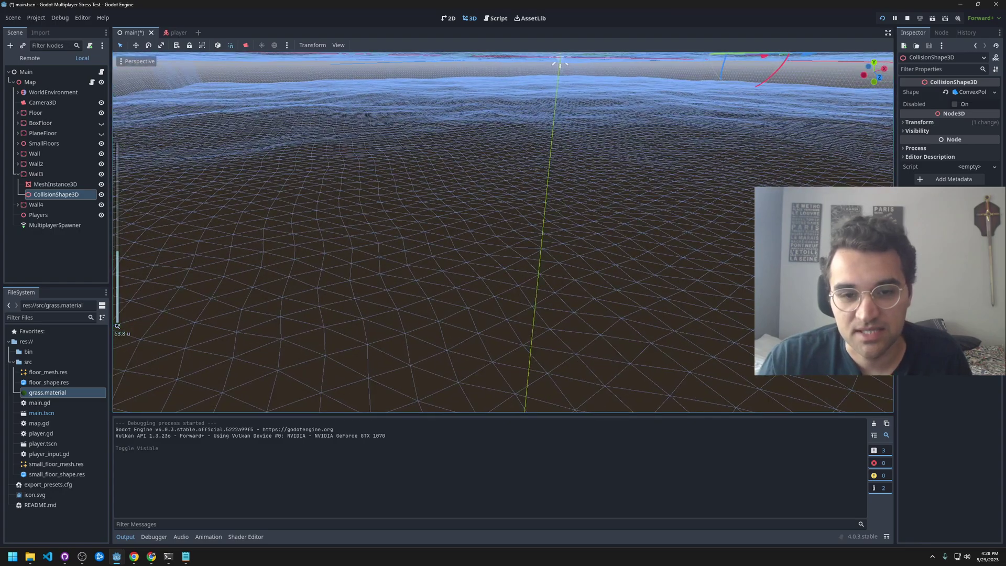
pyautogui.scroll(-4, 539, 269)
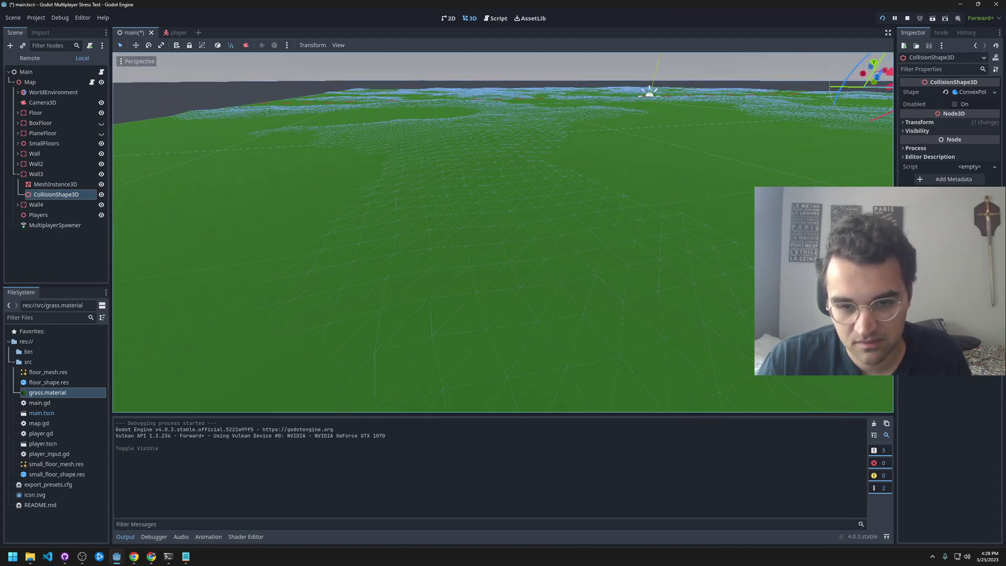
pyautogui.moveTo(539, 269); pyautogui.dragTo(477, 272, button='middle')
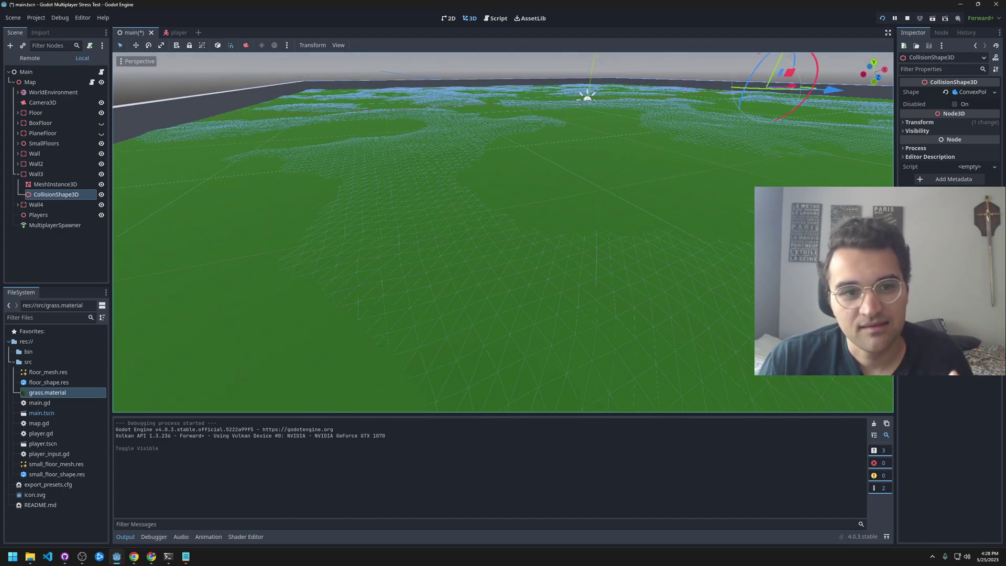
pyautogui.moveTo(503, 236); pyautogui.dragTo(523, 222, button='middle')
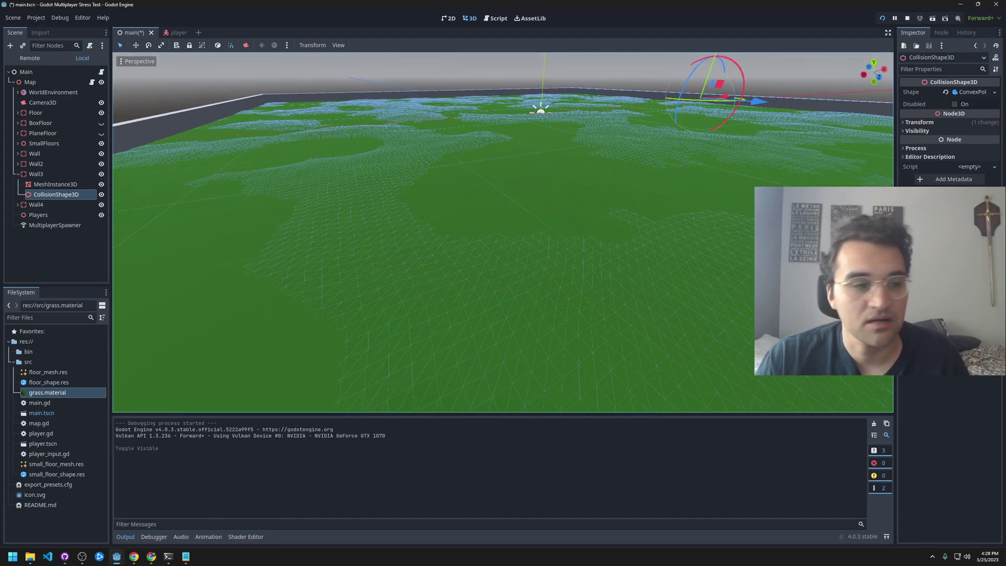
pyautogui.click(101, 113)
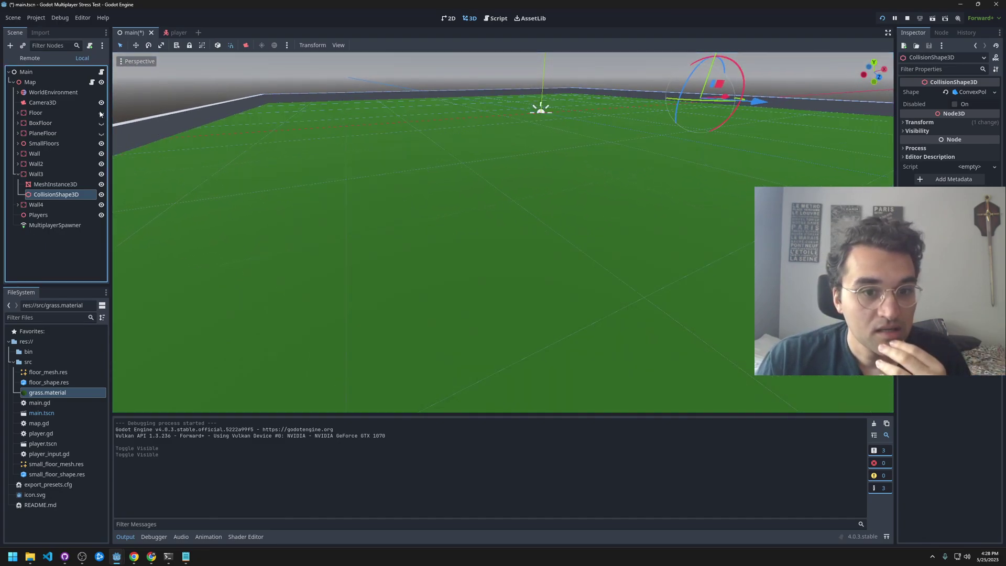
# Examine the first StaticBody3D under SmallFloors and the collision shape options for its MeshInstance3D, then collapse SmallFloors.
pyautogui.moveTo(528, 220); pyautogui.dragTo(521, 241, button='middle')
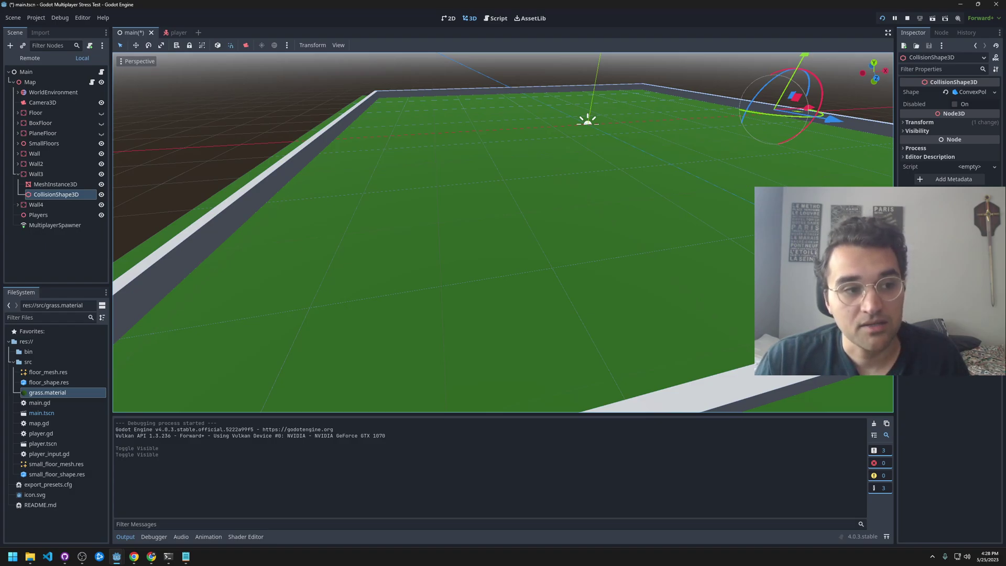
pyautogui.moveTo(520, 241); pyautogui.dragTo(509, 229, button='middle')
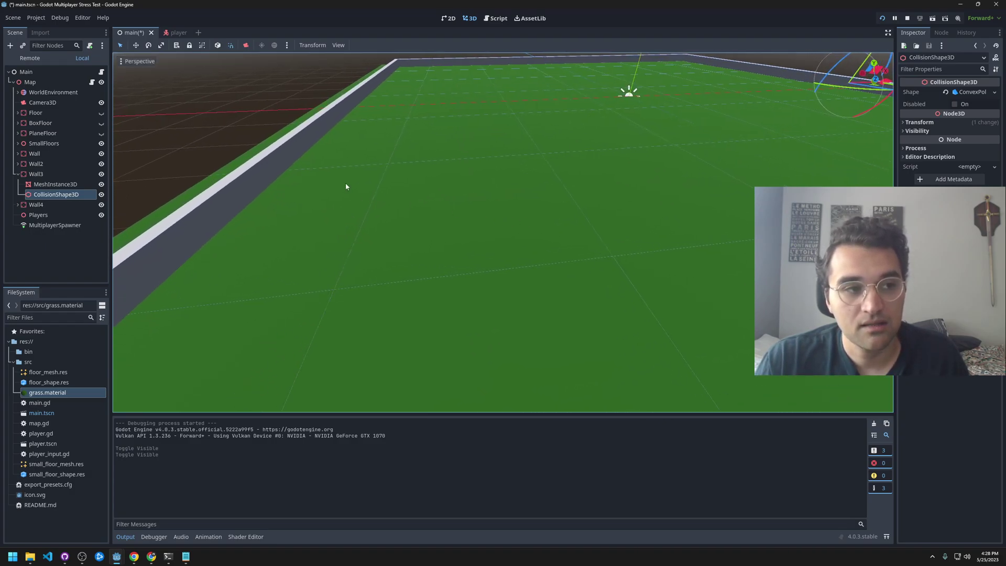
pyautogui.click(45, 184)
pyautogui.click(20, 142)
pyautogui.click(50, 154)
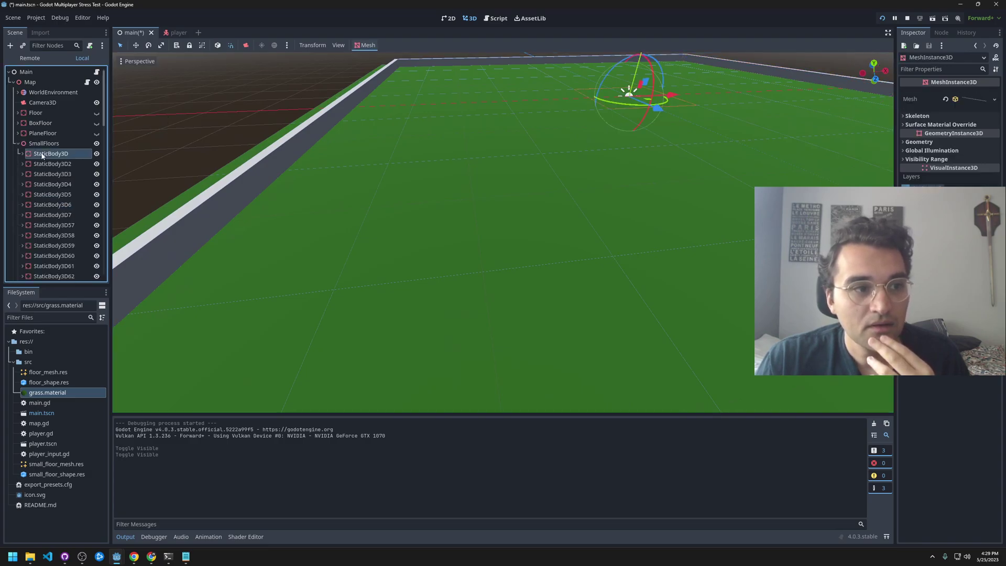
pyautogui.click(22, 154)
pyautogui.click(72, 164)
pyautogui.click(365, 45)
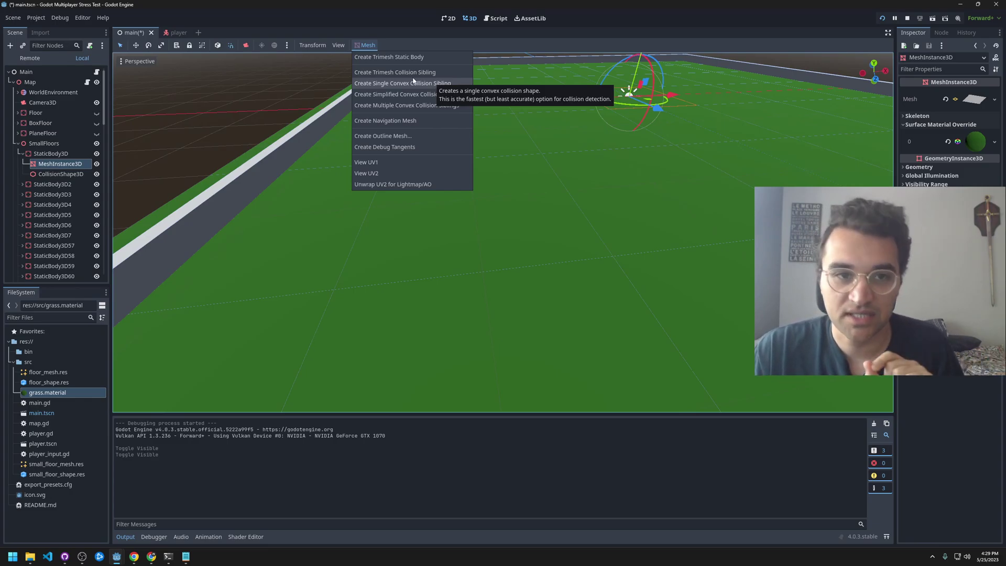
pyautogui.click(164, 141)
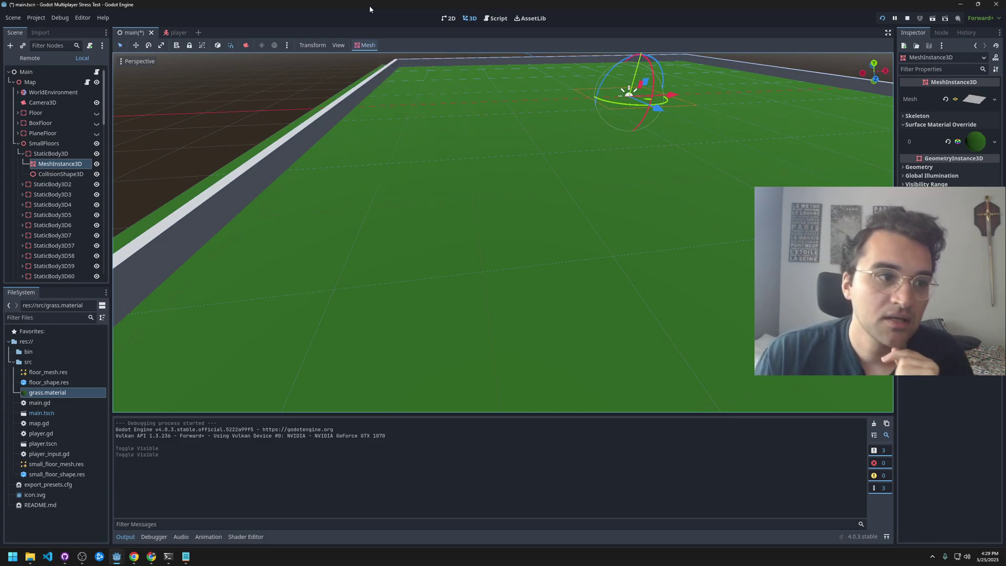
pyautogui.click(18, 144)
pyautogui.moveTo(381, 242); pyautogui.dragTo(489, 325, button='middle')
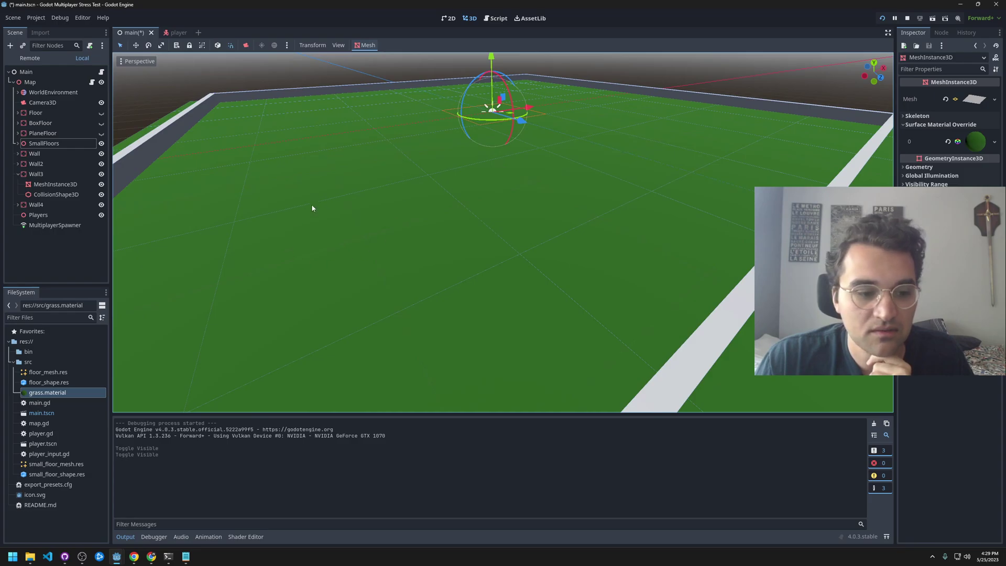
pyautogui.moveTo(392, 198); pyautogui.dragTo(362, 201, button='middle')
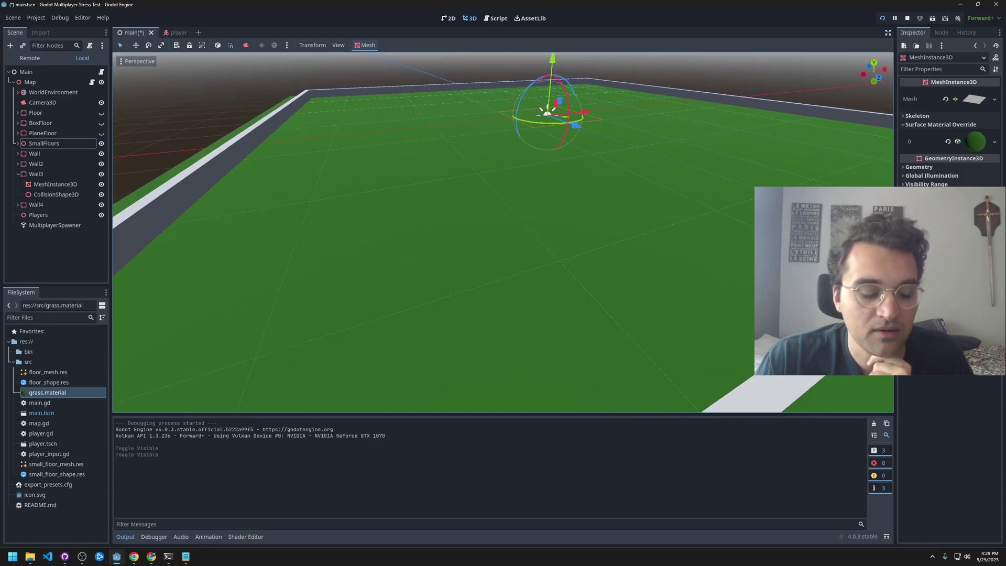
# Bring the browser, the terminal running top and the running Godot game window back to the front.
pyautogui.click(151, 555)
pyautogui.click(168, 557)
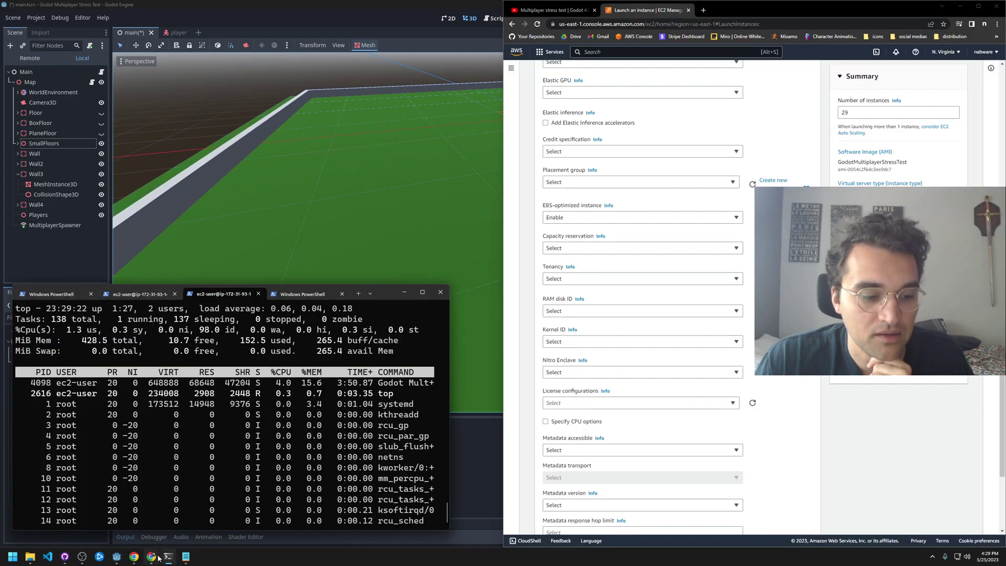
pyautogui.moveTo(116, 557)
pyautogui.click(144, 524)
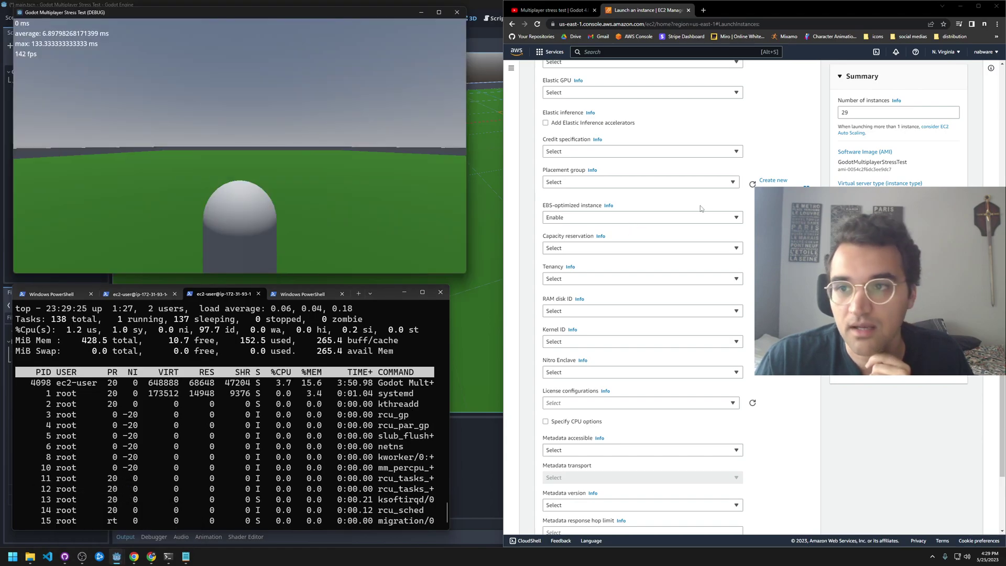
# Launch 29 EC2 instances from the GodotMultiplayerStressTest image and open the instances list.
pyautogui.click(864, 116)
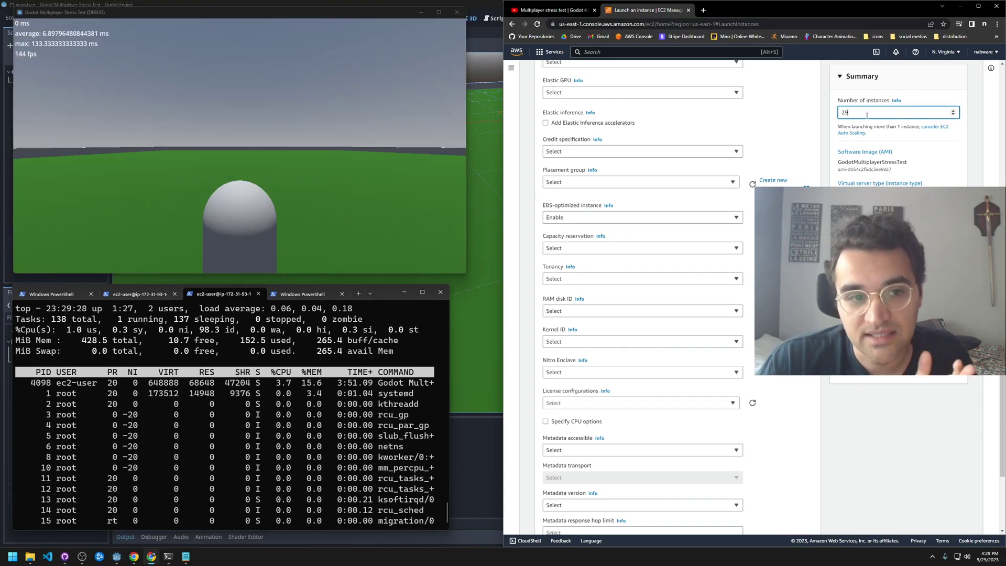
pyautogui.click(368, 180)
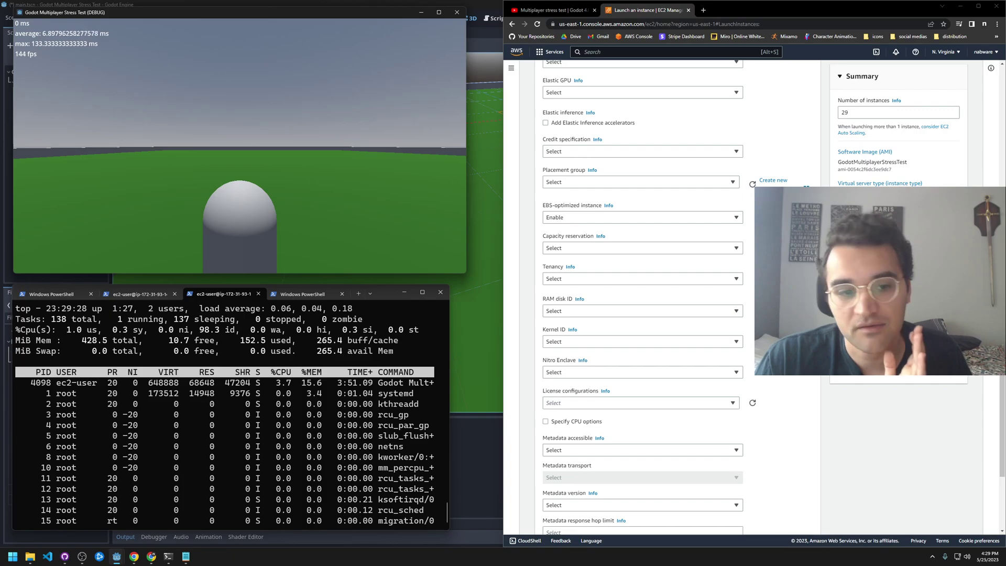
pyautogui.click(943, 366)
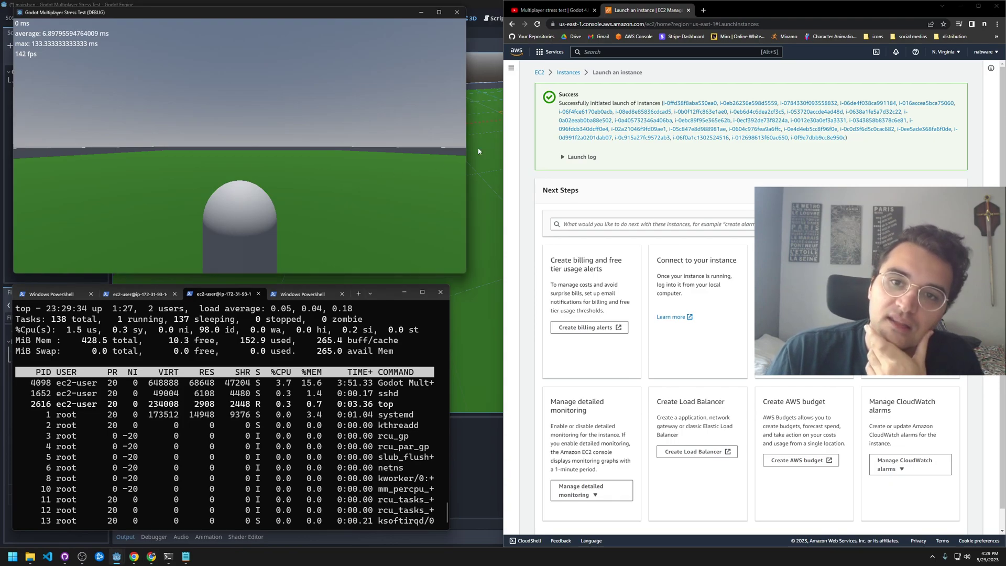
pyautogui.click(567, 73)
pyautogui.click(314, 183)
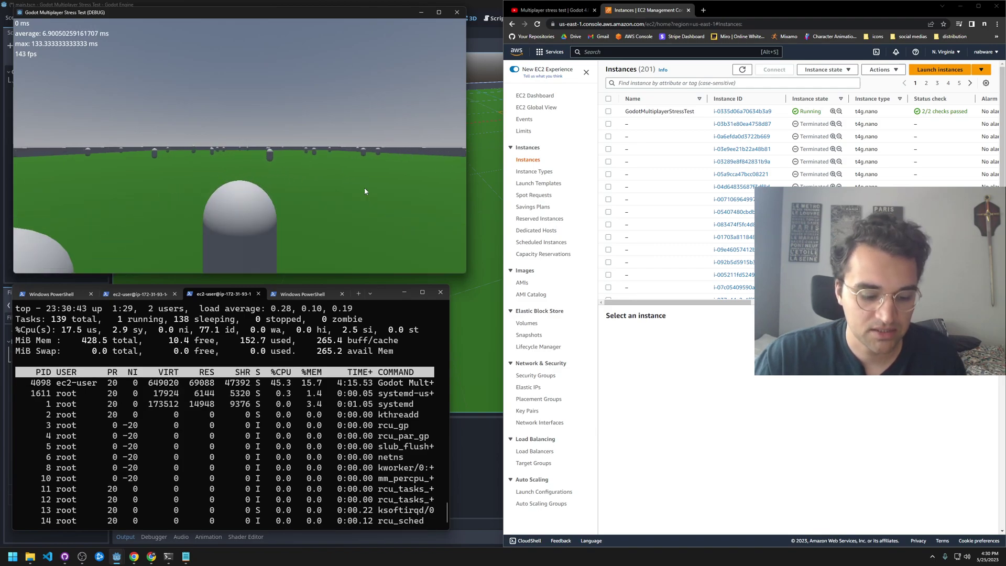
# Open the Calculator app.
pyautogui.press('super')
pyautogui.write('calc')
pyautogui.press('Return')
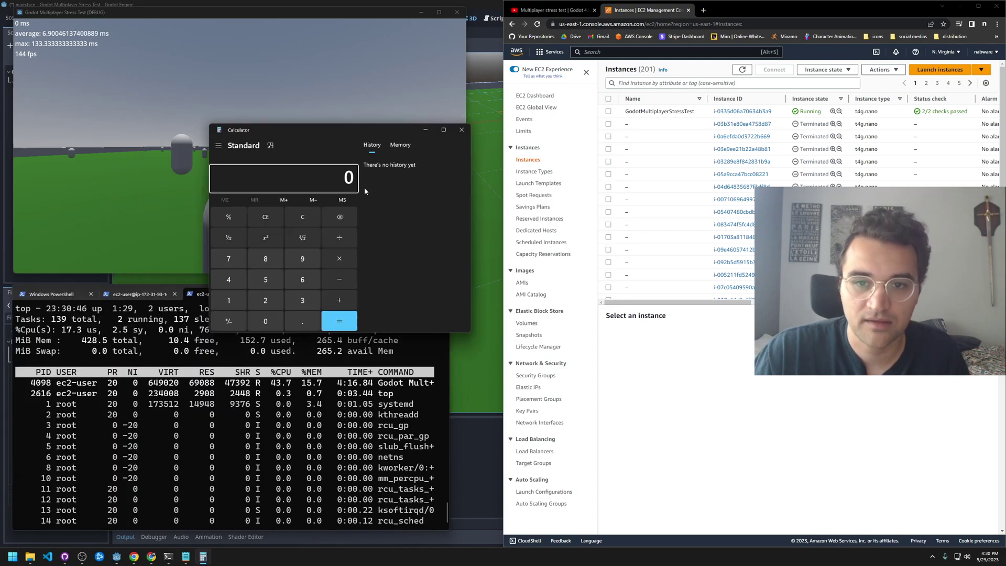
# Move the Calculator off the game window onto the browser and calculate 10000 × 4, multiplied by 30.
pyautogui.moveTo(361, 140); pyautogui.dragTo(675, 117)
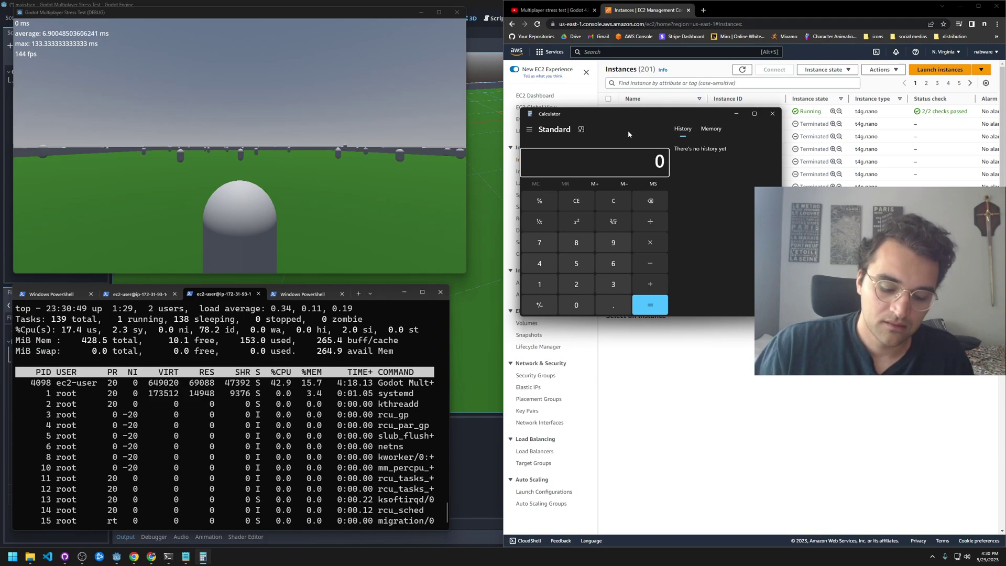
pyautogui.write('1-')
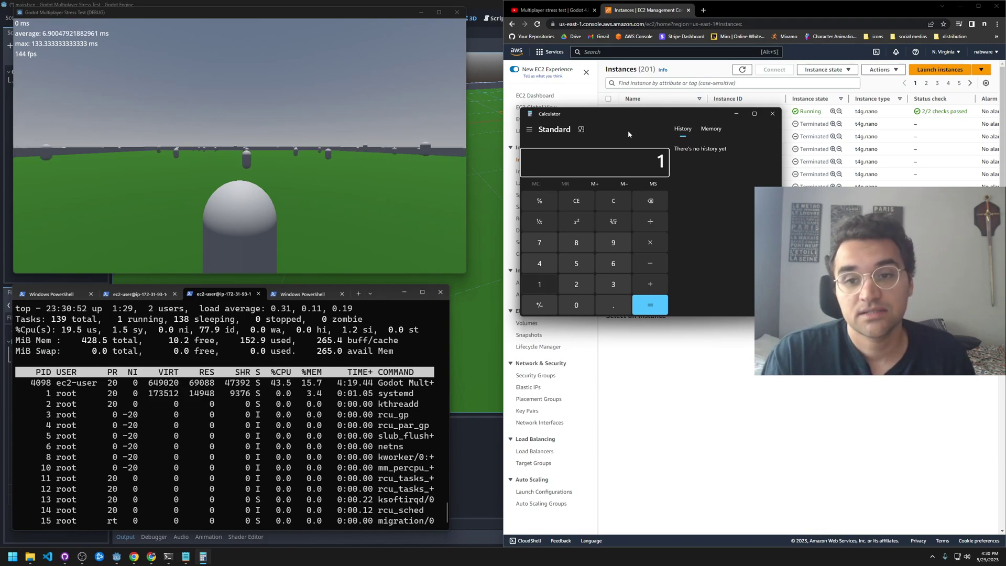
pyautogui.press('Escape')
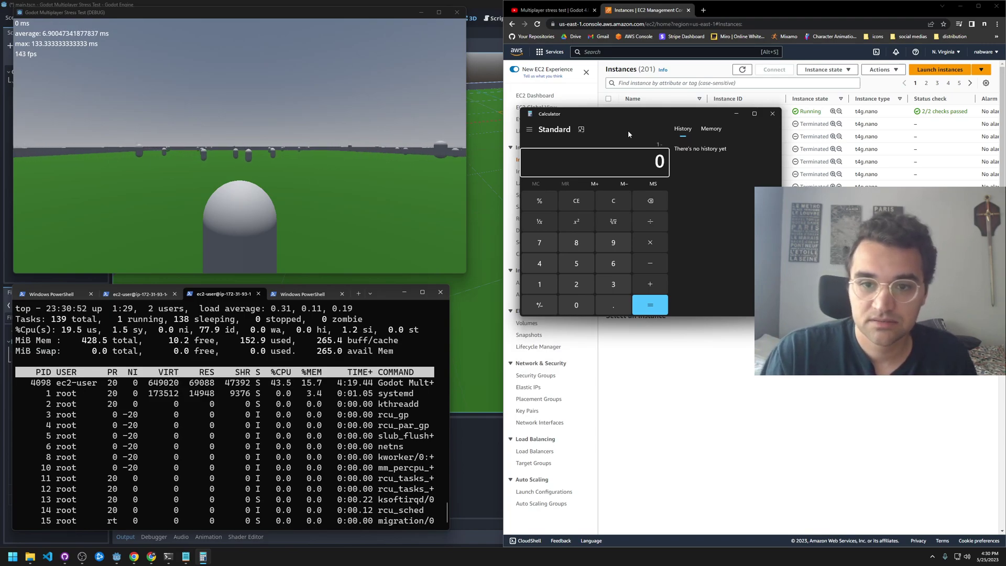
pyautogui.write('10000 × ')
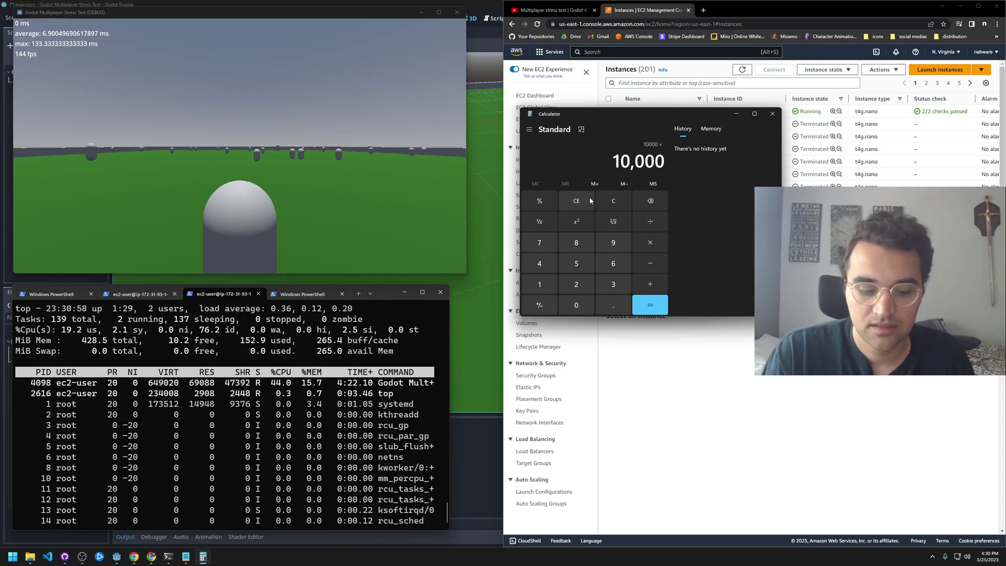
pyautogui.write('4')
pyautogui.press('Return')
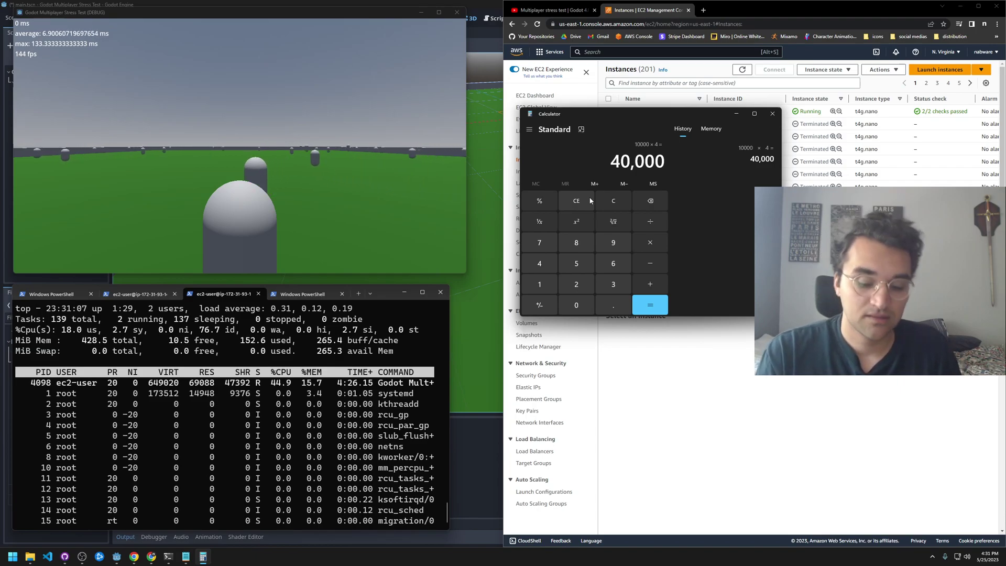
pyautogui.write('30')
pyautogui.press('Return')
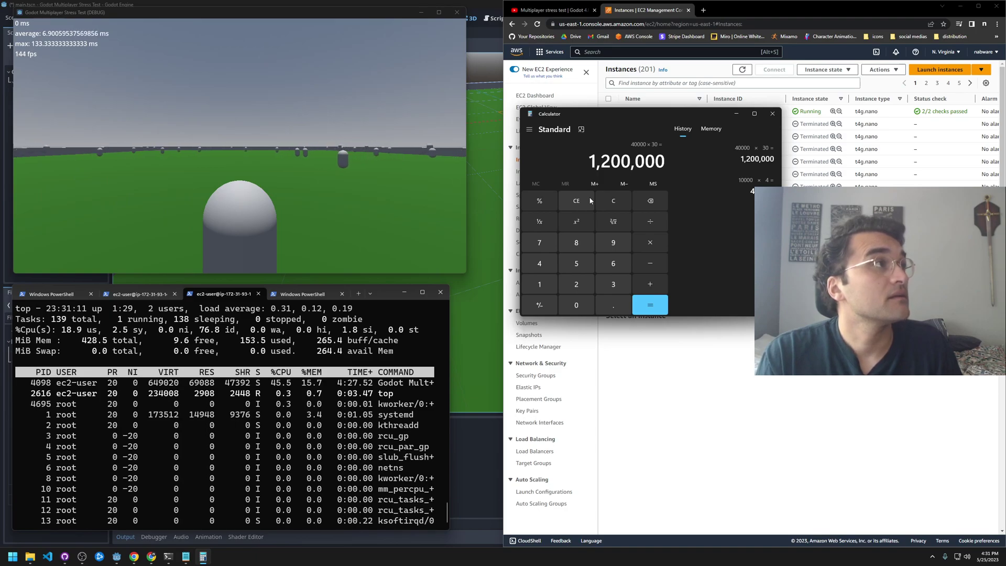
# Multiply the Calculator result by 0.0042 and divide it by 30, ending with the running game window in focus.
pyautogui.write('.0042')
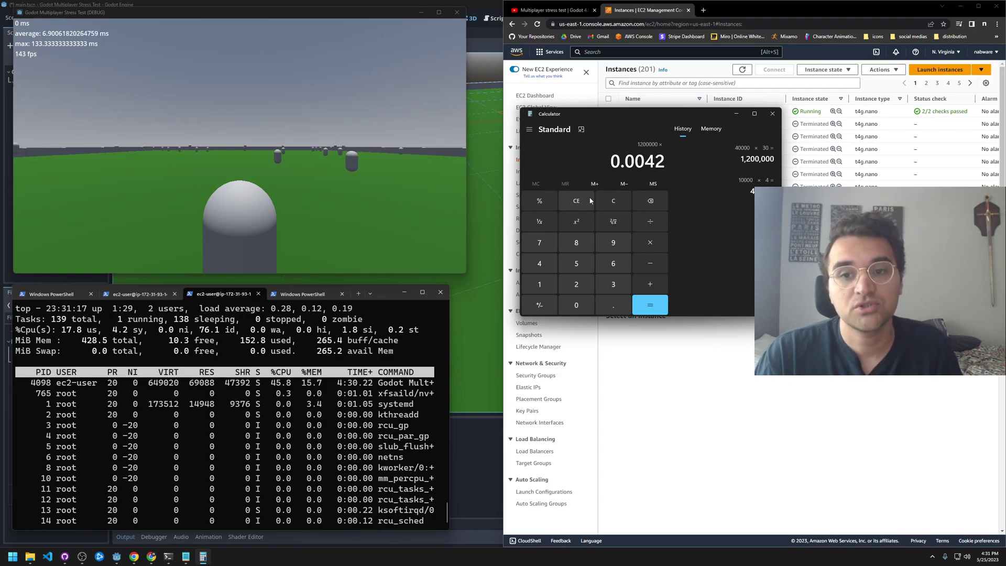
pyautogui.press('Return')
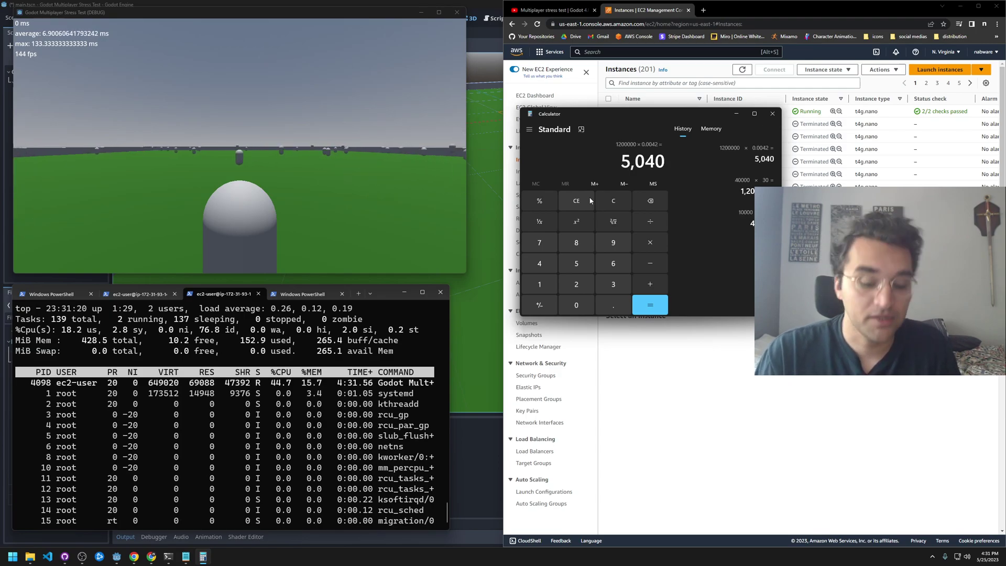
pyautogui.write('30')
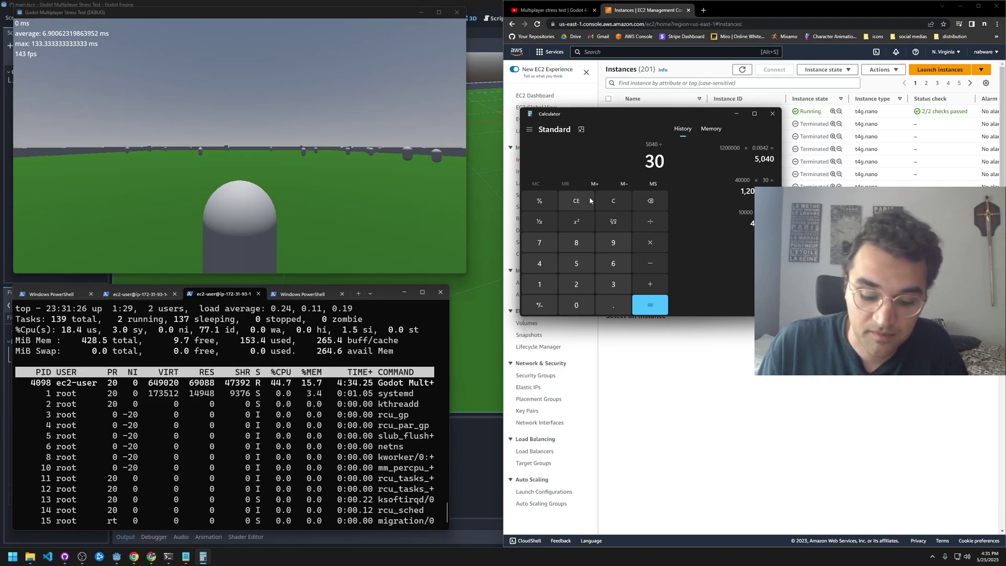
pyautogui.press('Return')
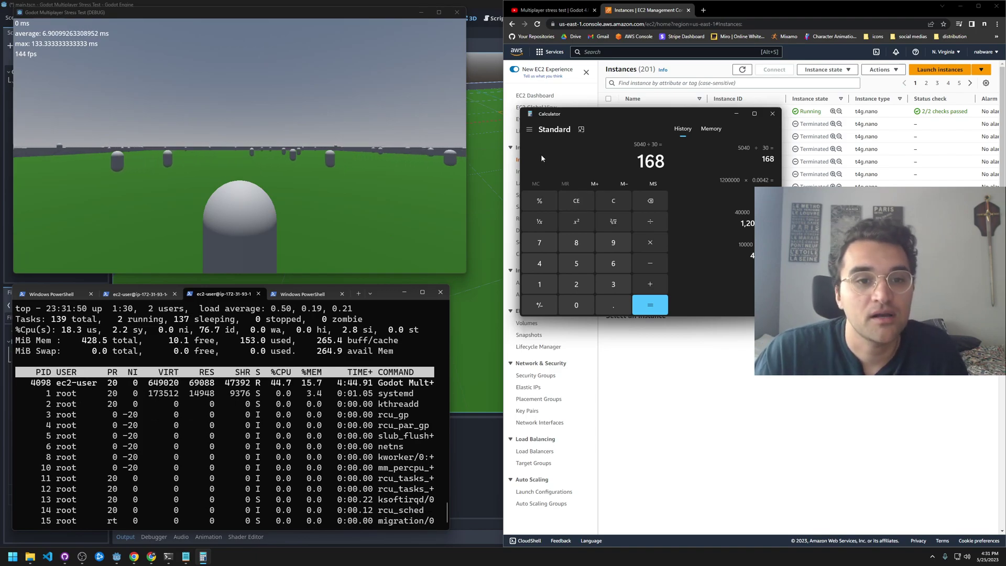
pyautogui.click(400, 171)
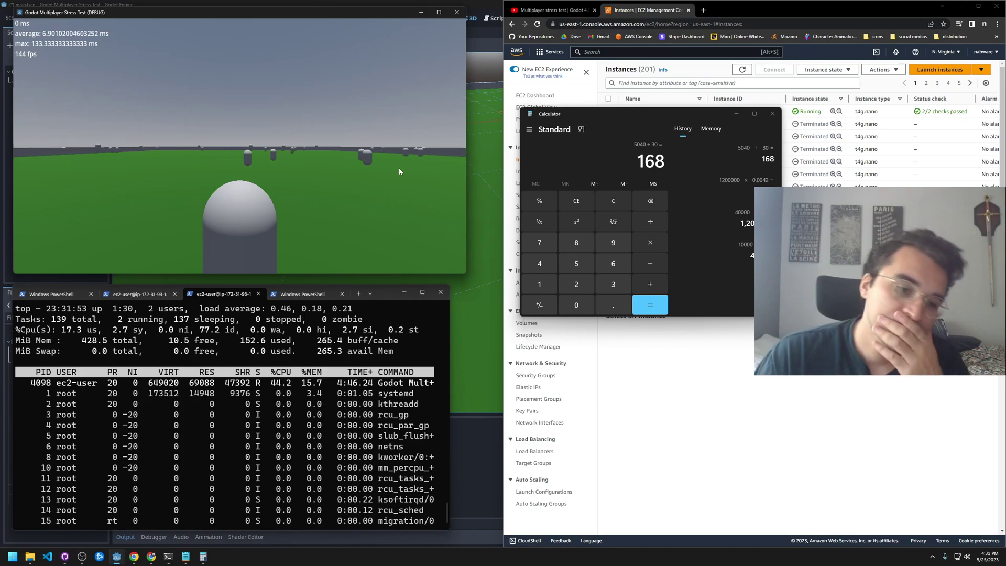